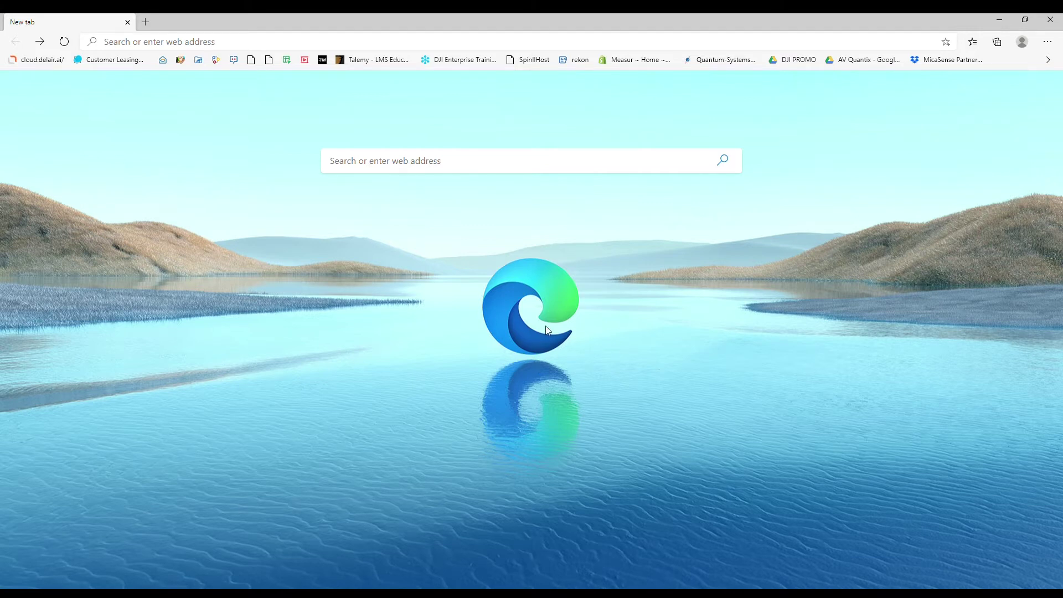
# Step: Check the connected Wi-Fi network, then load 192.168.10.1 in Edge to reach its sign-in prompt
pyautogui.click(964, 593)
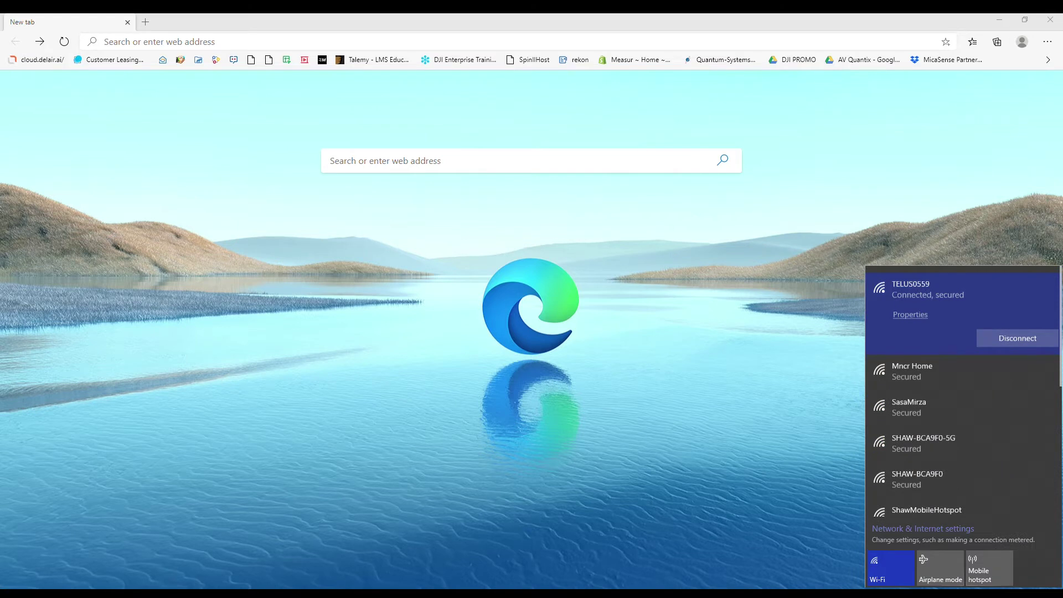
pyautogui.click(964, 593)
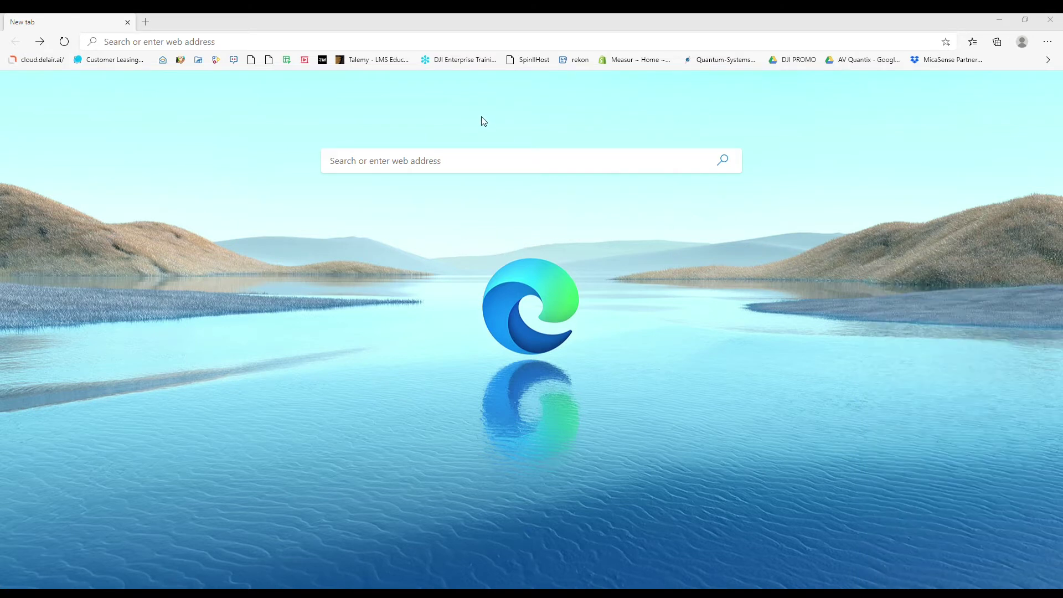
pyautogui.click(279, 49)
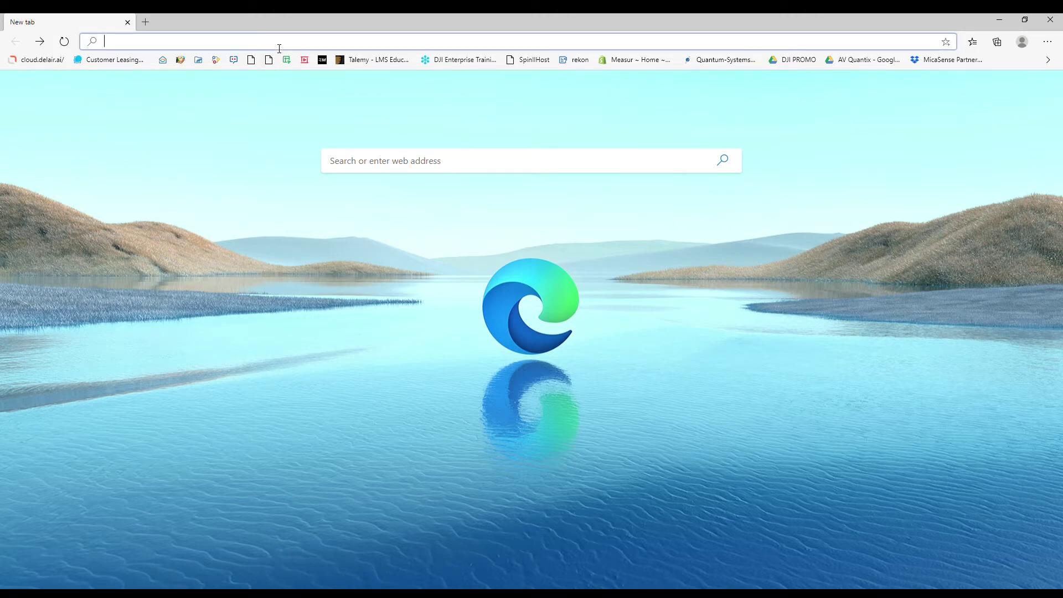
pyautogui.write('192')
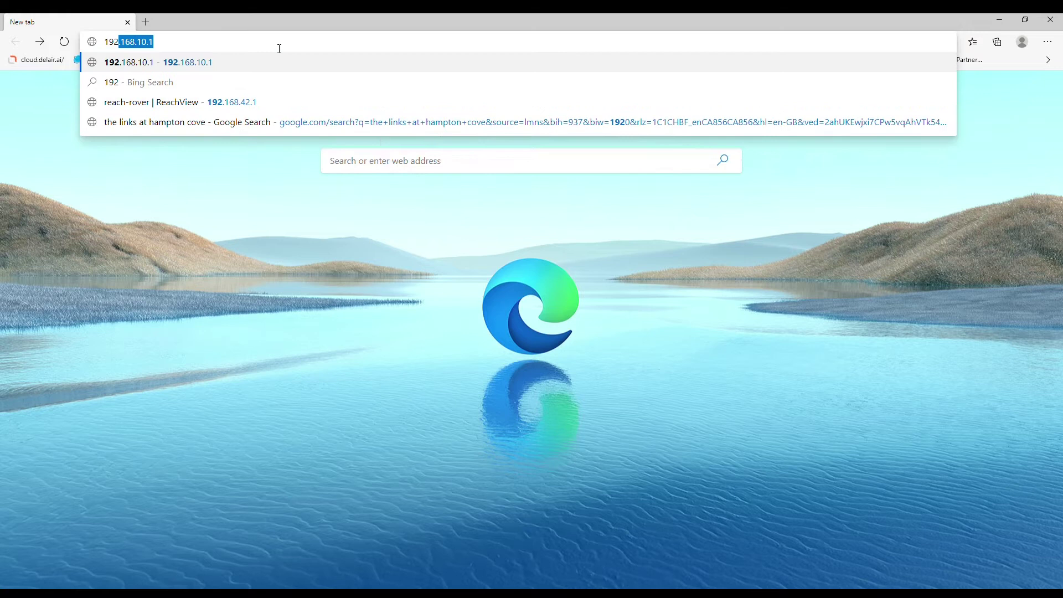
pyautogui.write('.168.')
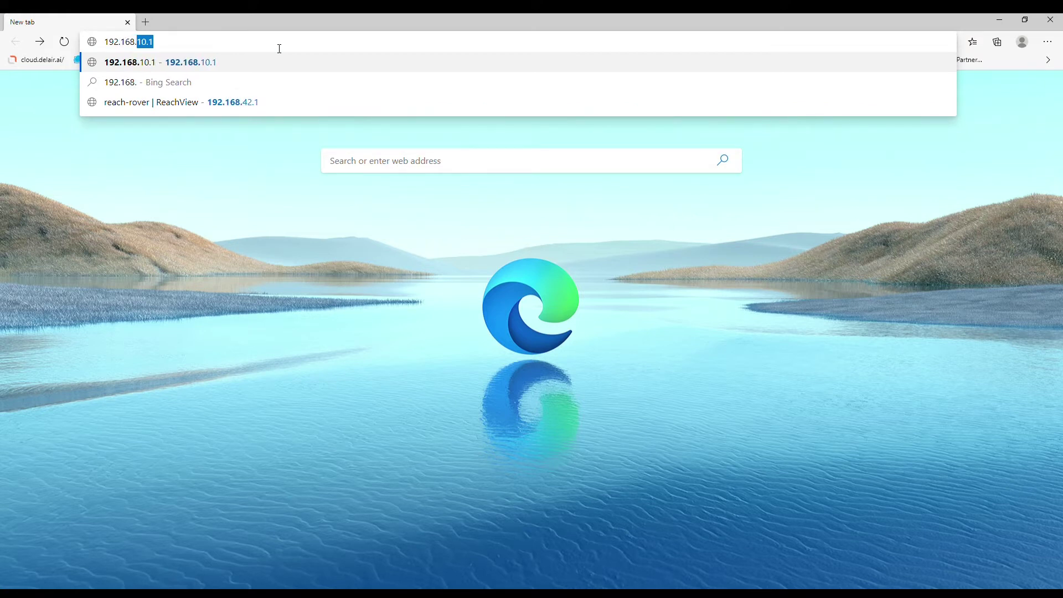
pyautogui.write('10.1')
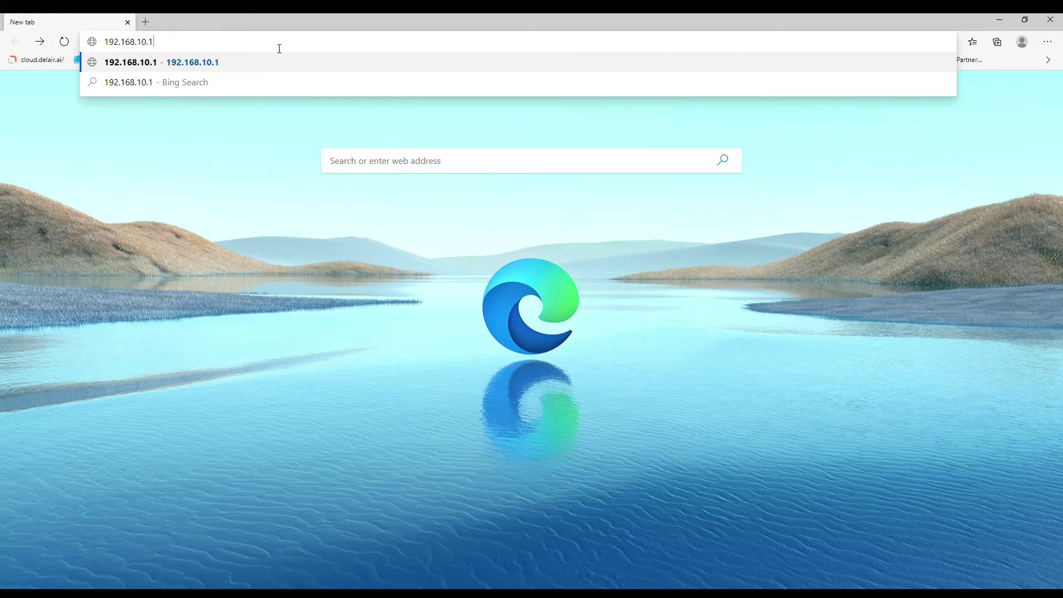
pyautogui.press('Return')
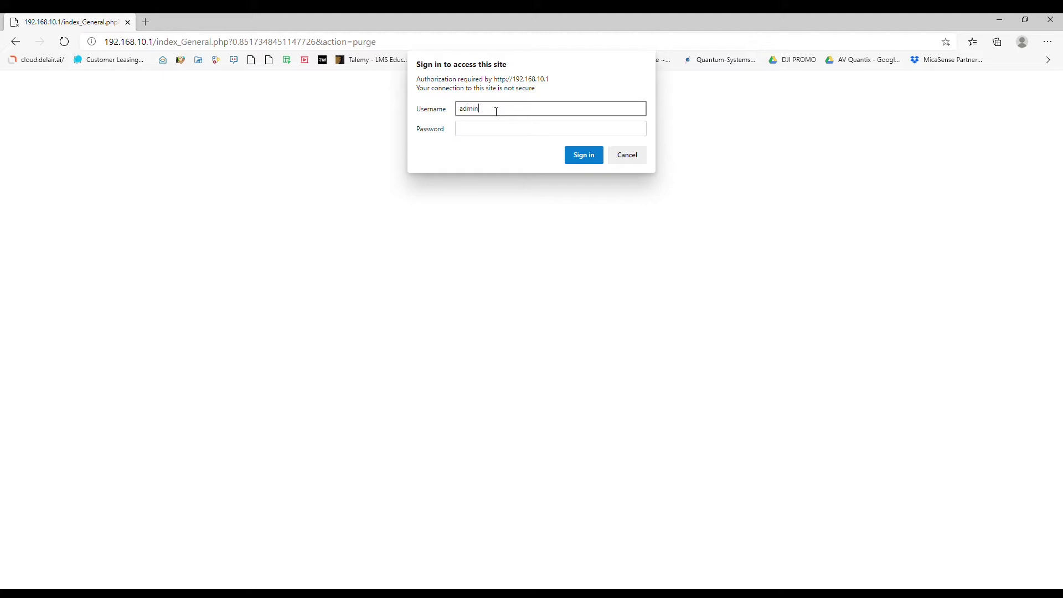
# Step: Enter the password and sign in to the receiver's web interface
pyautogui.click(489, 129)
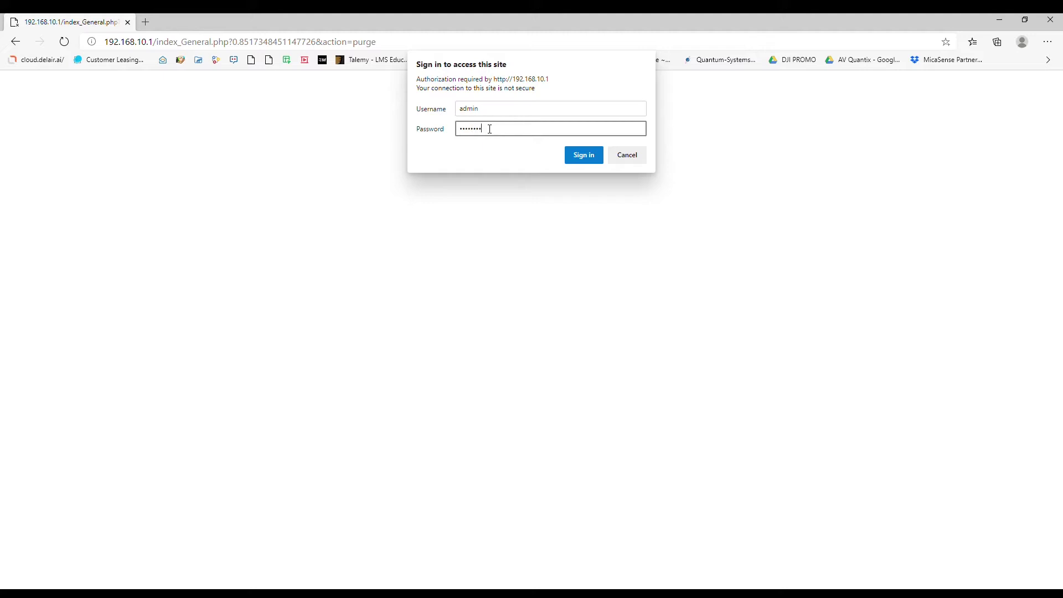
pyautogui.click(584, 155)
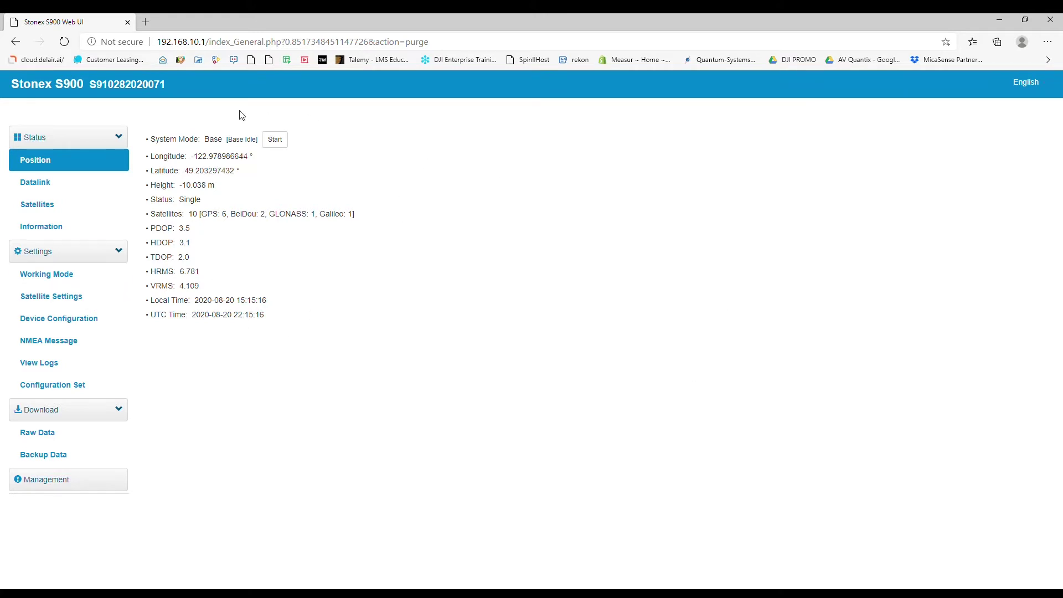
# Step: Collapse Settings and Download, then view Datalink status: UHF channel 2, TrimTalk 450S, high power
pyautogui.click(121, 253)
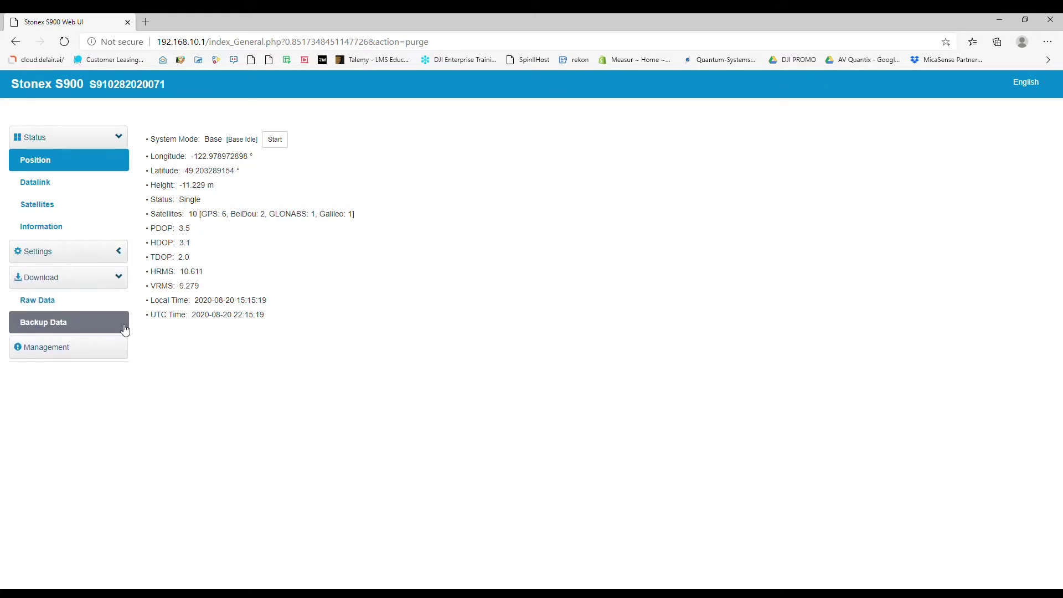
pyautogui.click(119, 279)
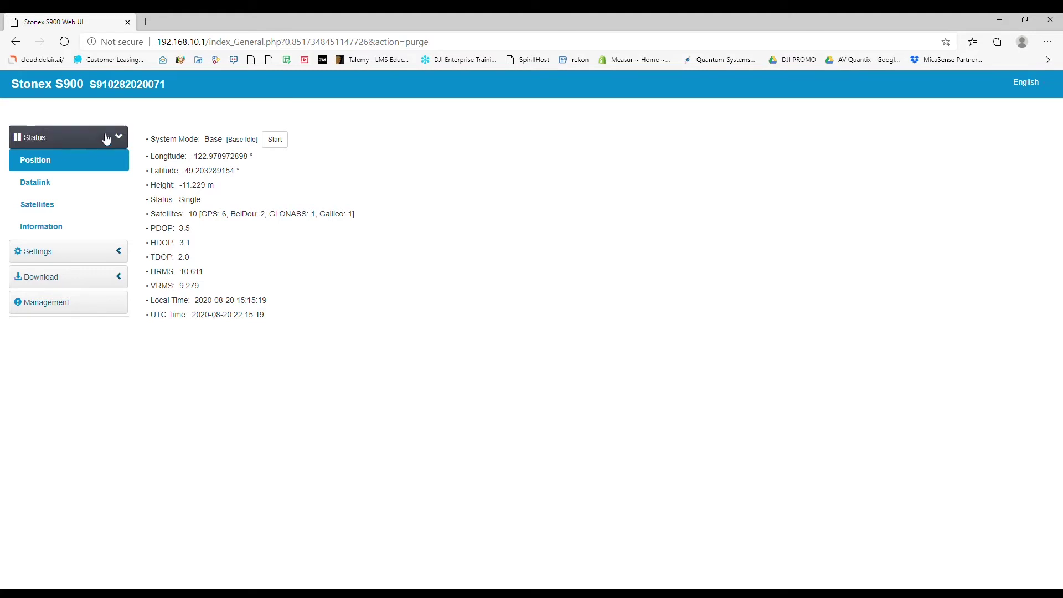
pyautogui.click(60, 188)
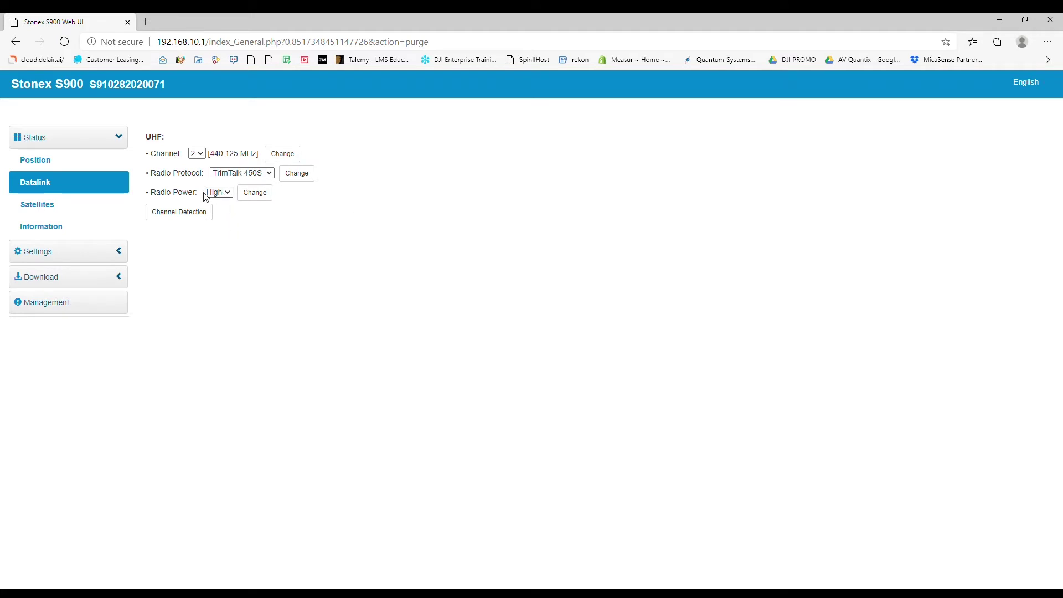
# Step: Show the Satellites table: 10 used, 11 tracked across BeiDou, GPS, GLONASS and Galileo
pyautogui.click(75, 205)
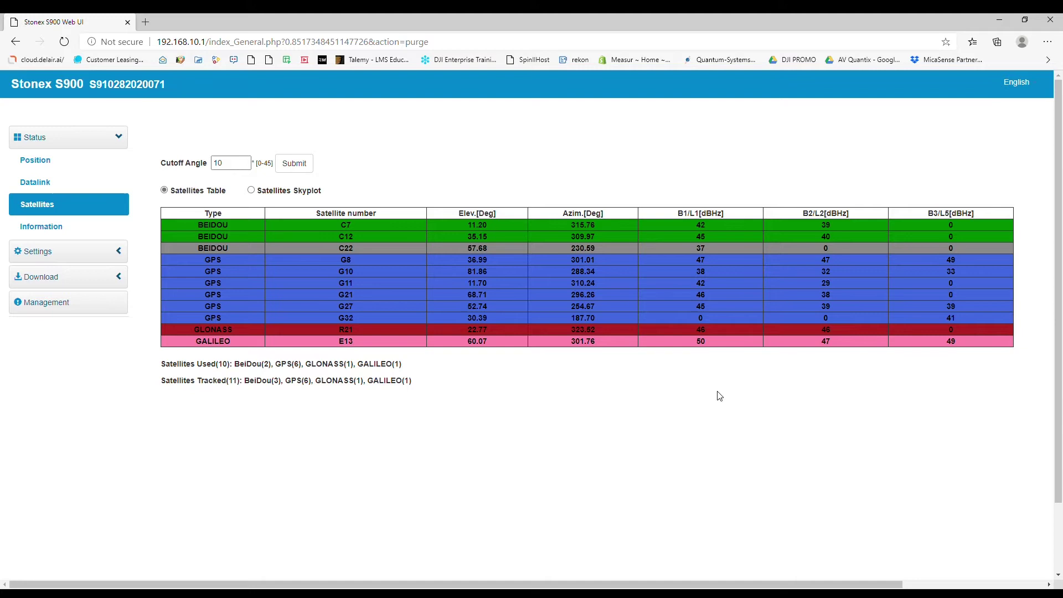
# Step: View the satellites as a skyplot and back as a table, then open the Information page
pyautogui.click(252, 191)
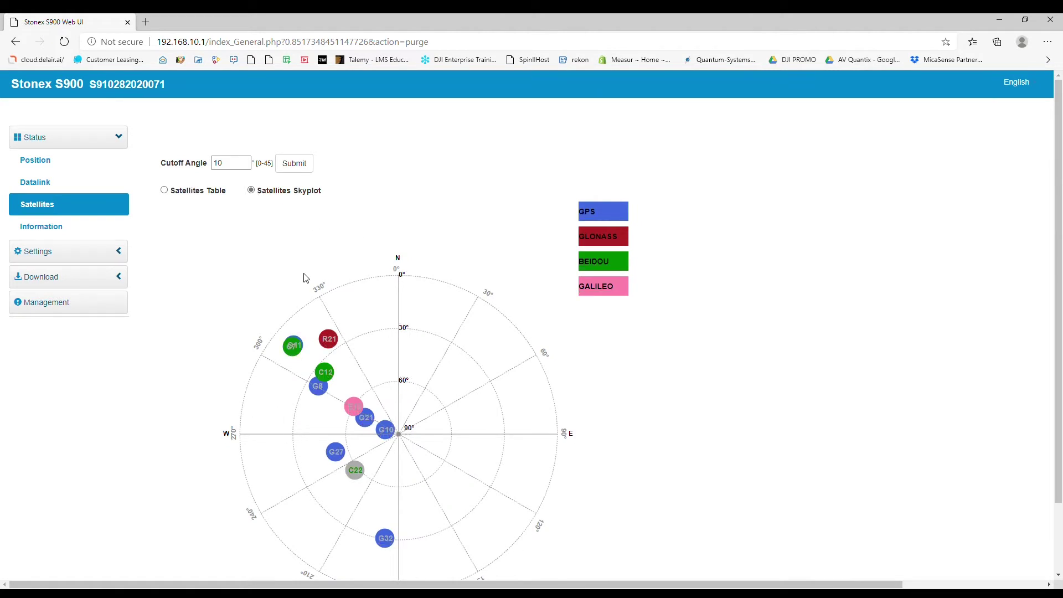
pyautogui.click(164, 191)
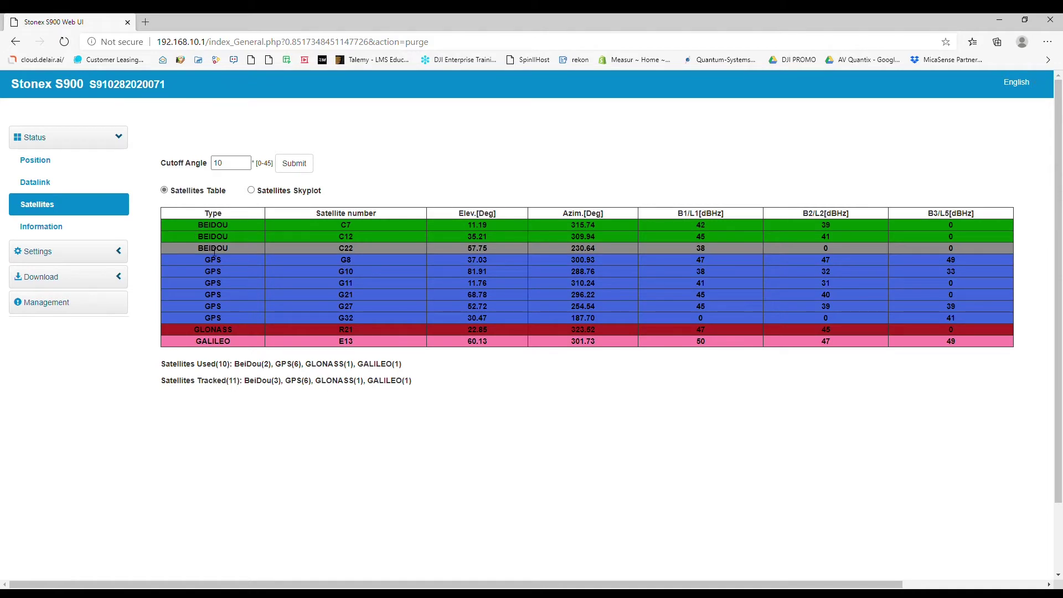
pyautogui.click(62, 229)
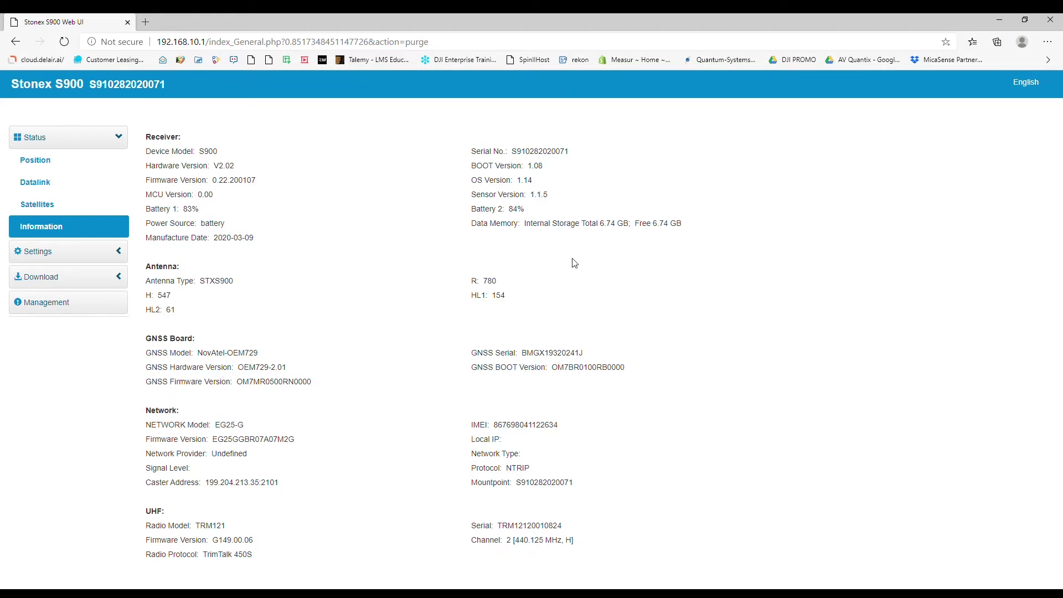
pyautogui.moveTo(203, 157); pyautogui.dragTo(222, 156)
pyautogui.click(222, 156)
# Step: Collapse the Status section, expand Settings, and open the Working Mode form
pyautogui.click(127, 140)
pyautogui.click(128, 164)
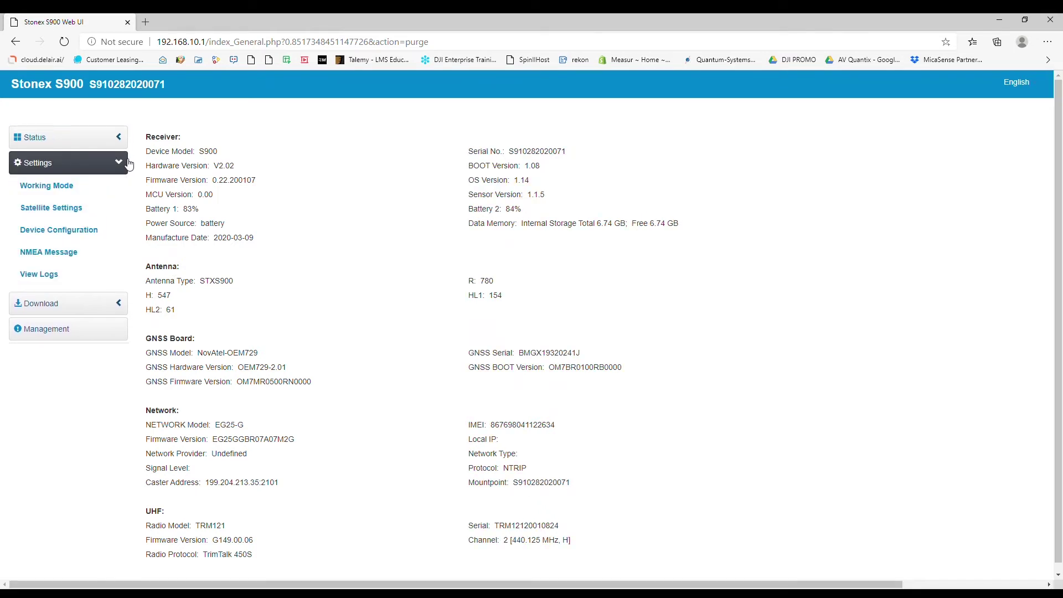
pyautogui.click(92, 179)
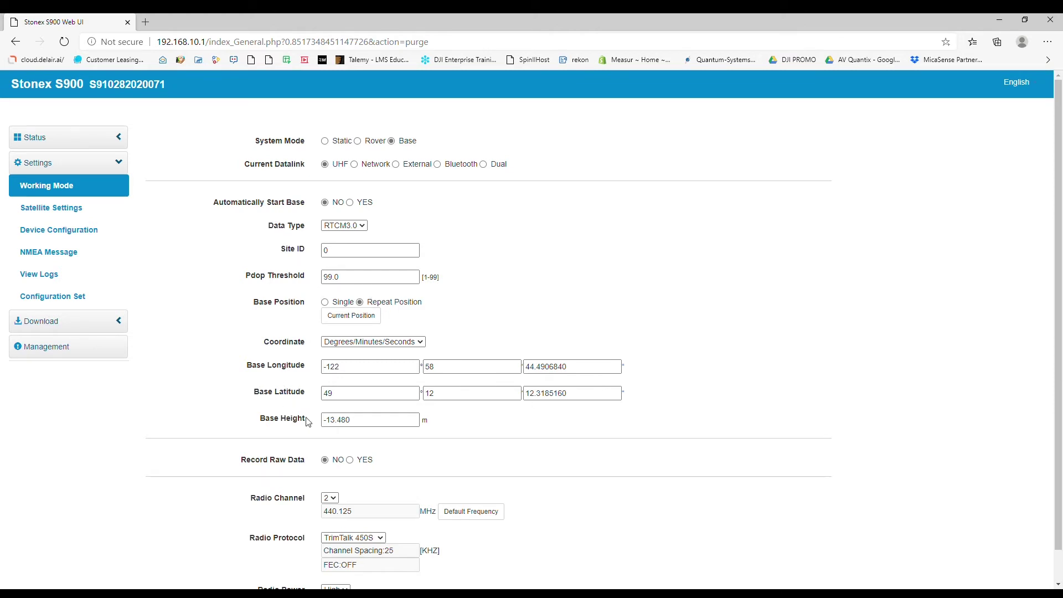
# Step: Set Base Position to Single and Record Raw Data to YES, then leave for Satellite Settings
pyautogui.click(325, 303)
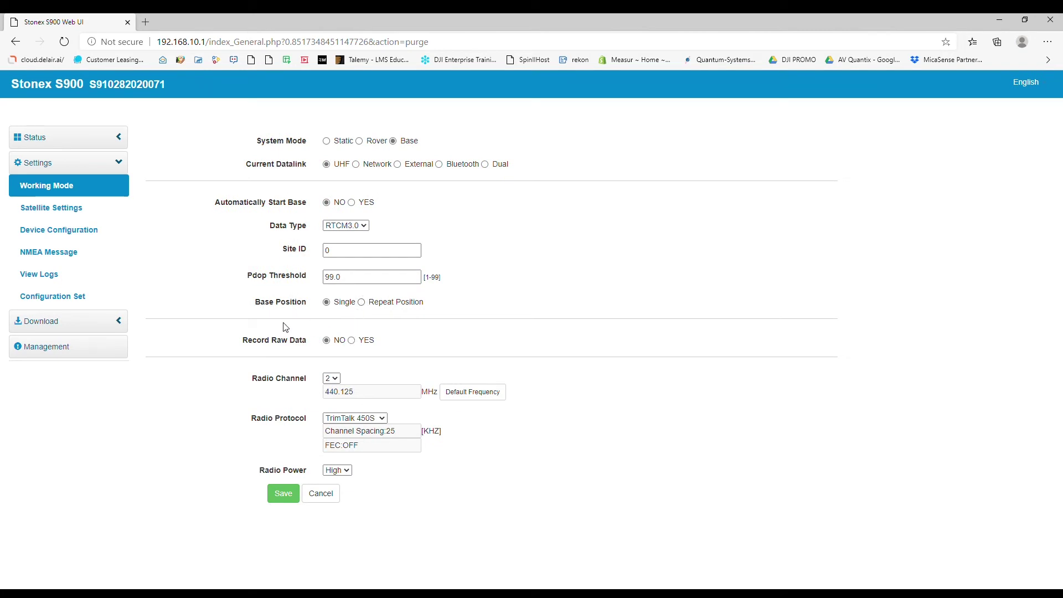
pyautogui.click(357, 341)
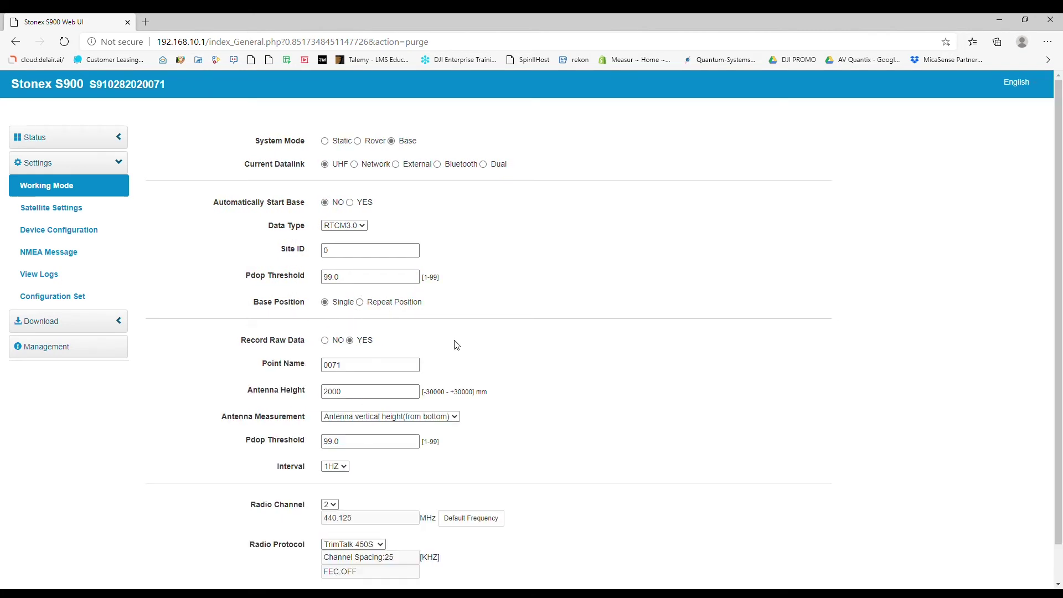
pyautogui.scroll(-1, 265, 329)
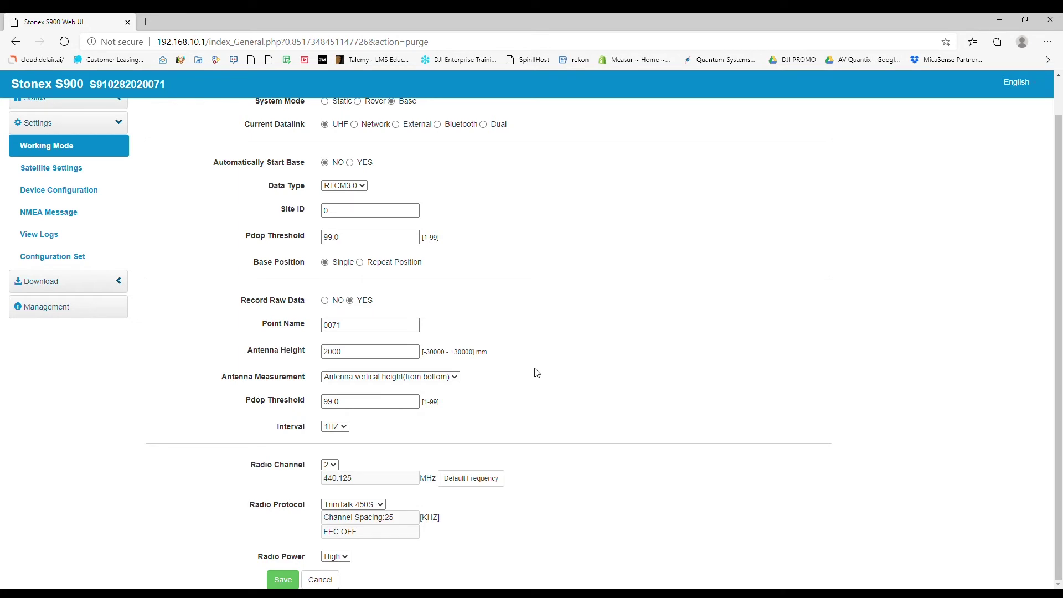
pyautogui.click(336, 379)
pyautogui.click(59, 170)
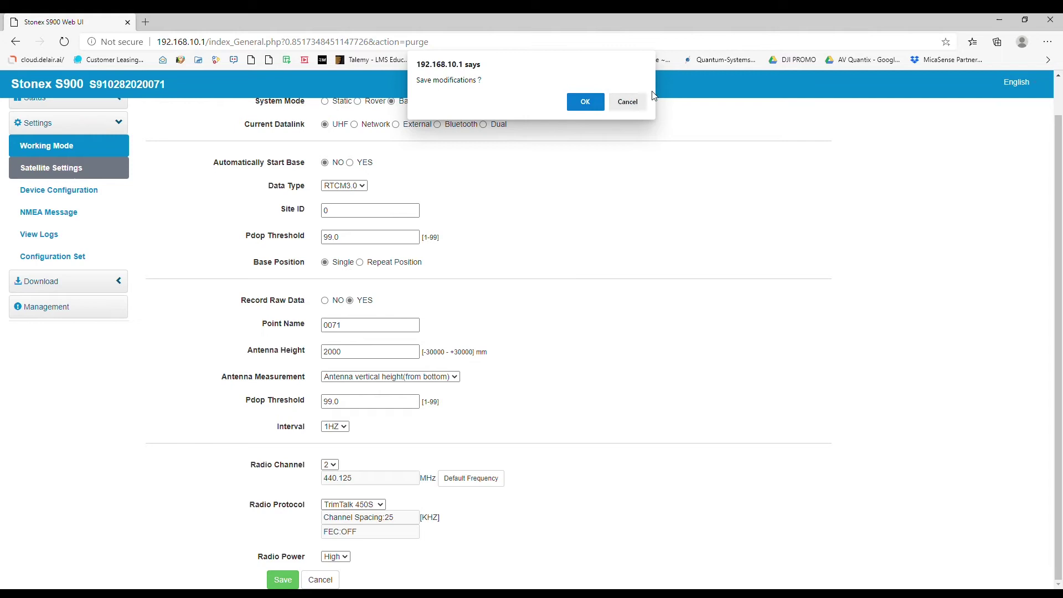
# Step: Answer the 'Save modifications?' prompt to load Satellite Settings with a 10° cutoff angle
pyautogui.click(624, 103)
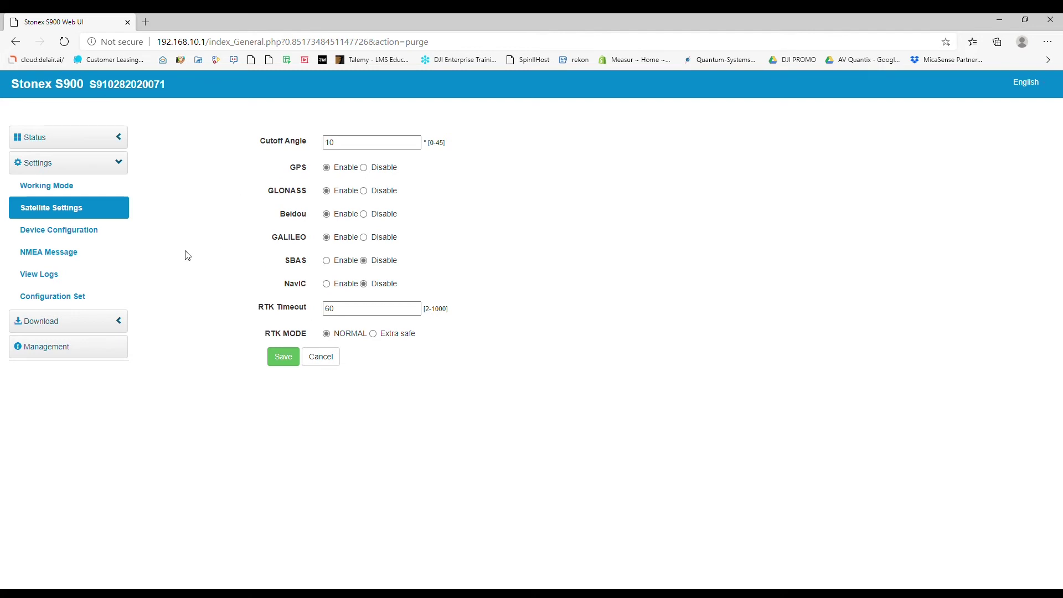
# Step: Open Device Configuration: GMT-7:00 time zone, 5Hz sensor, 115200 baud, internal storage
pyautogui.click(92, 233)
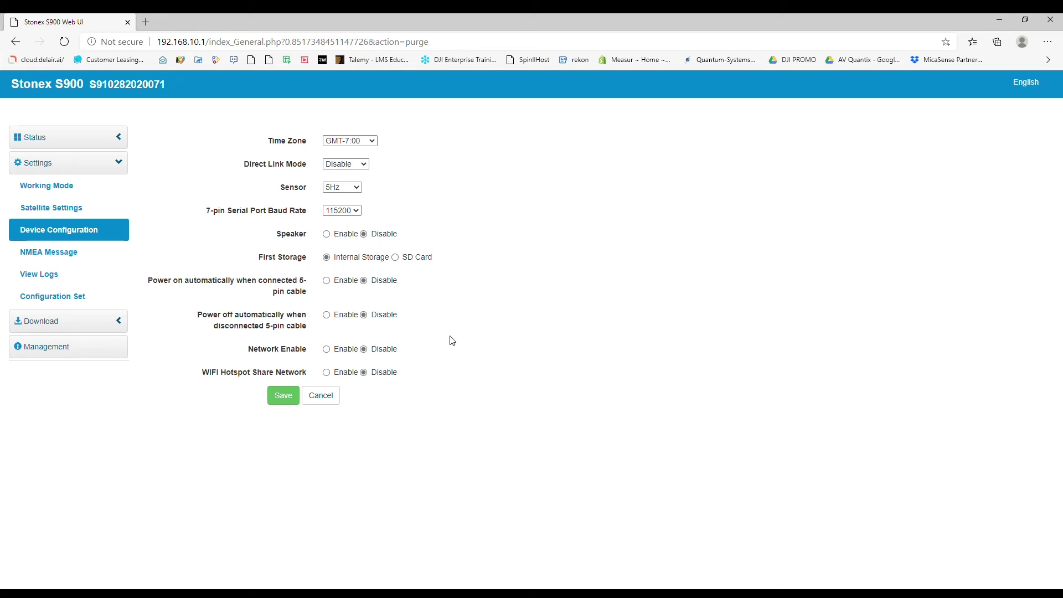
# Step: Review the NMEA Message, View Logs and Configuration Set pages, then expand Download
pyautogui.click(89, 261)
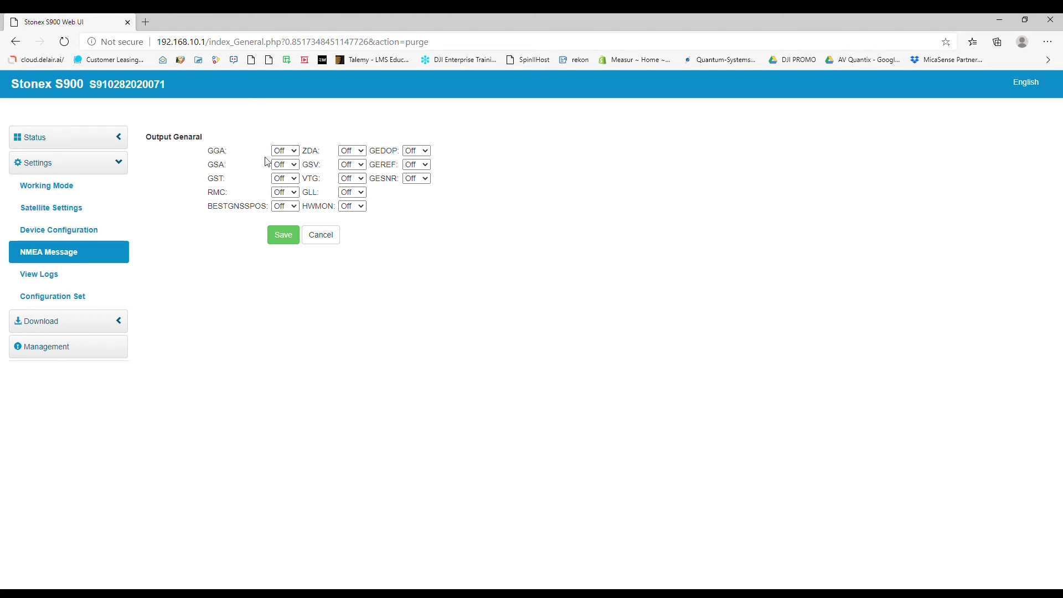
pyautogui.click(71, 275)
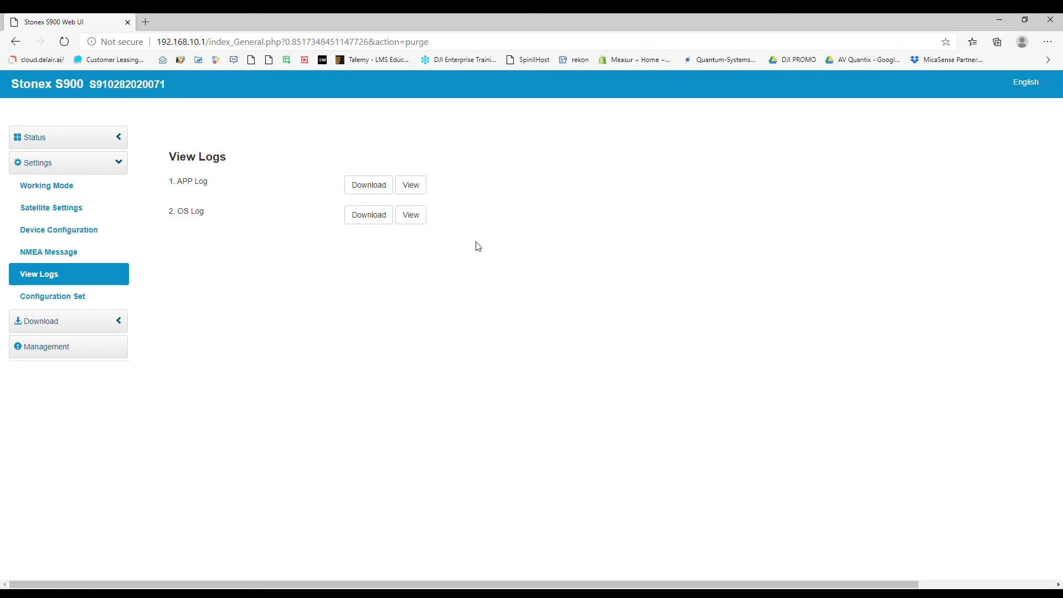
pyautogui.click(97, 302)
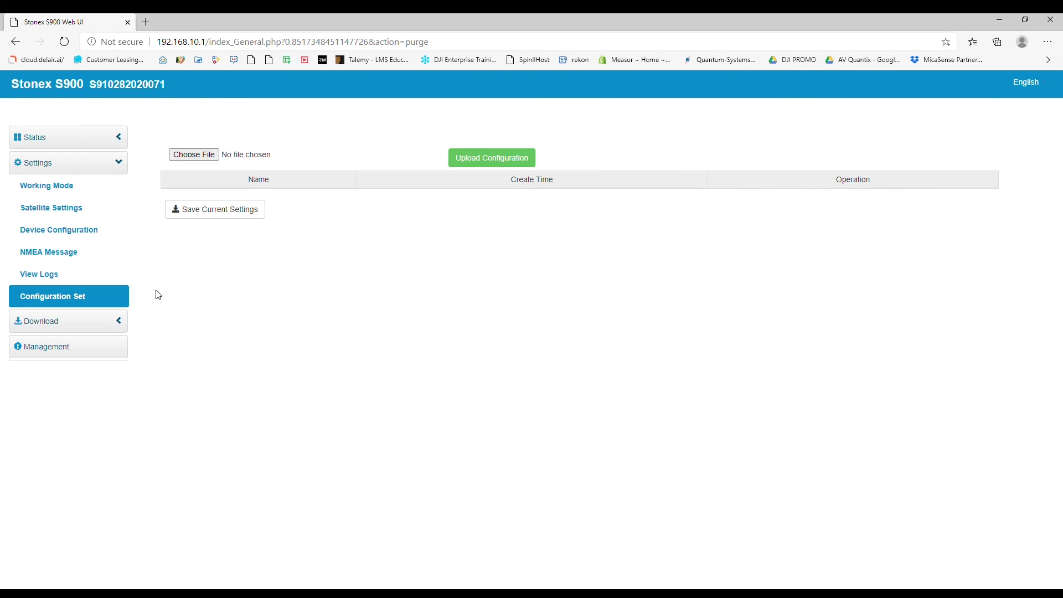
pyautogui.click(105, 166)
# Step: Browse the Raw Data and Backup Data file lists, then open the Management page
pyautogui.click(107, 188)
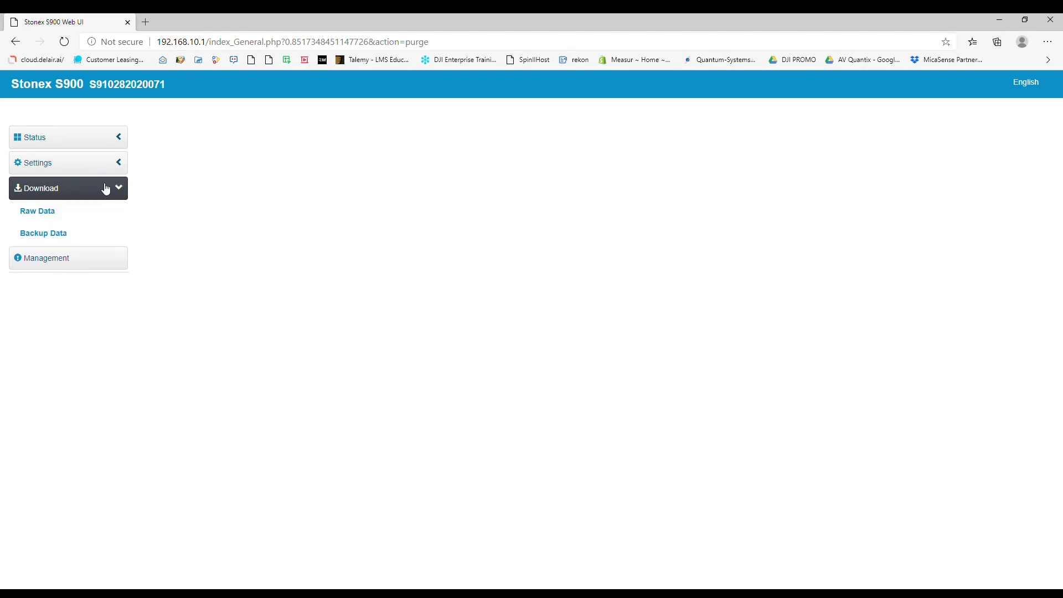
pyautogui.click(60, 212)
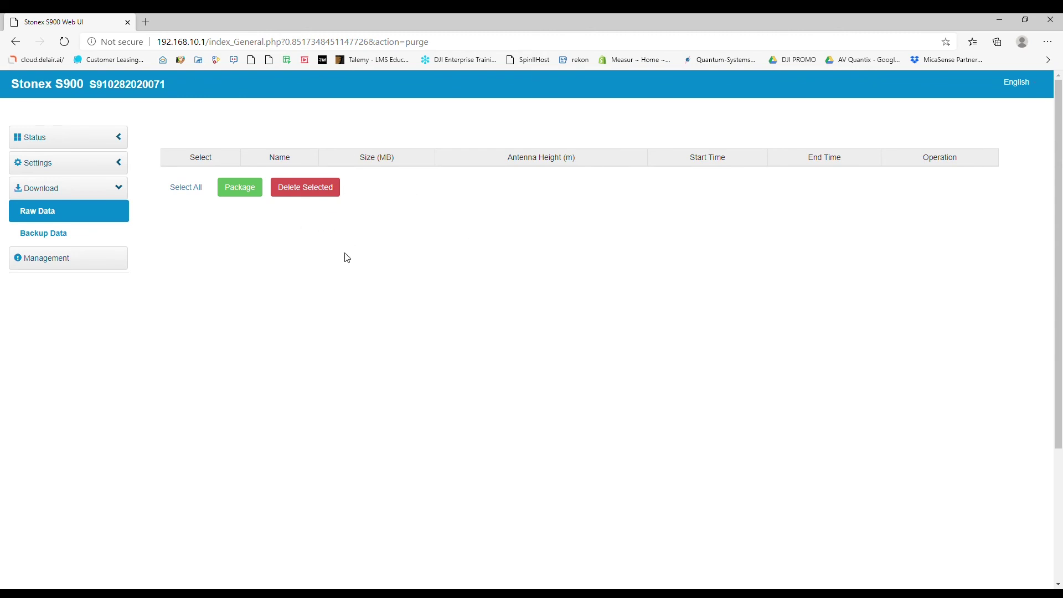
pyautogui.click(110, 236)
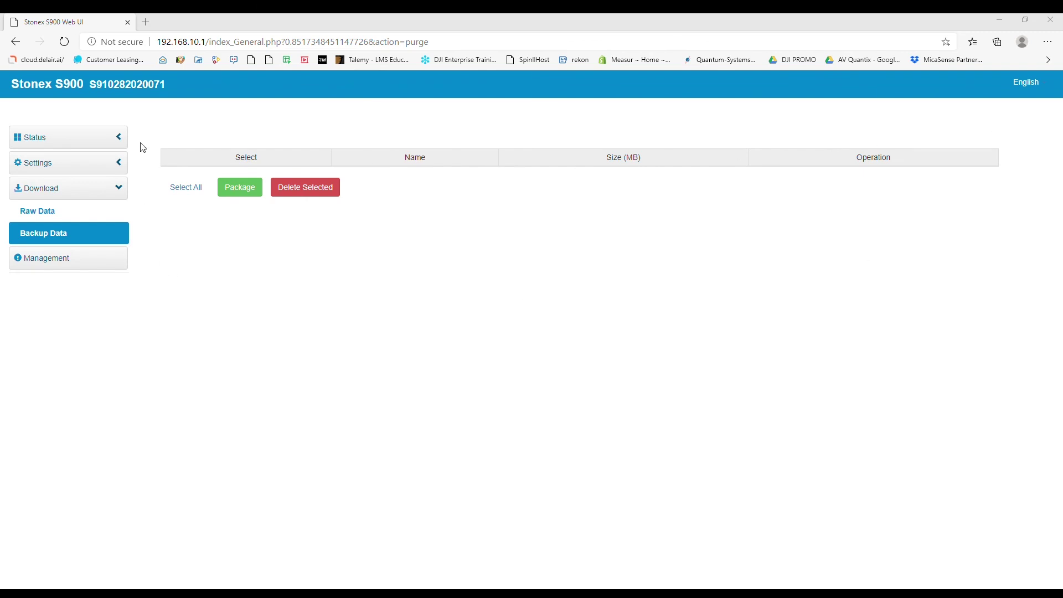
pyautogui.click(114, 188)
pyautogui.click(79, 216)
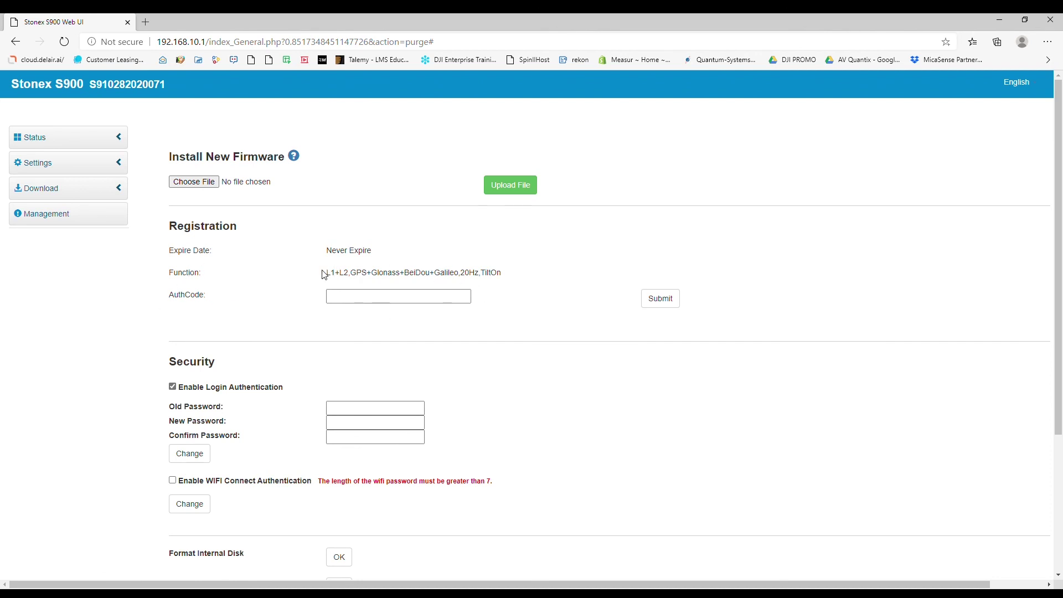
# Step: Highlight and clear the licensed Function features text, then expand the Status sidebar section
pyautogui.moveTo(323, 275); pyautogui.dragTo(546, 274)
pyautogui.click(546, 274)
pyautogui.scroll(-2, 249, 333)
pyautogui.scroll(1, 270, 274)
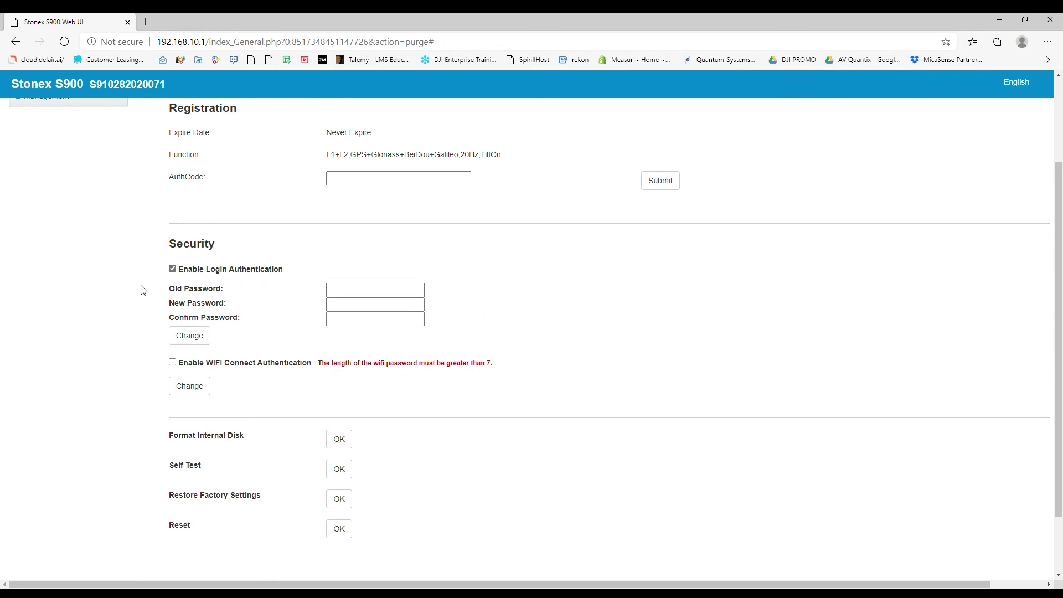
pyautogui.scroll(-1, 166, 333)
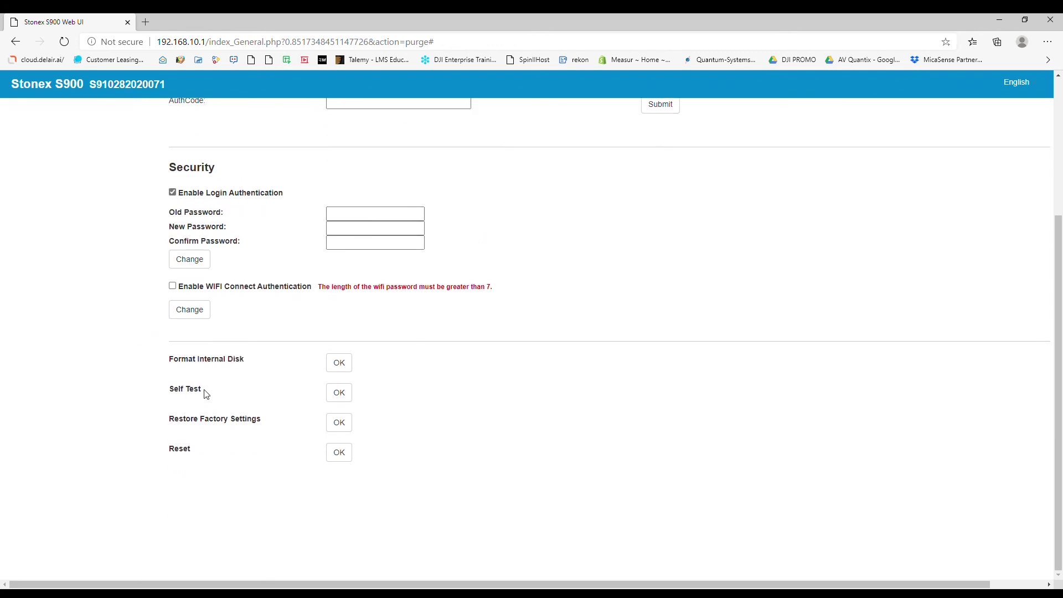
pyautogui.scroll(3, 150, 369)
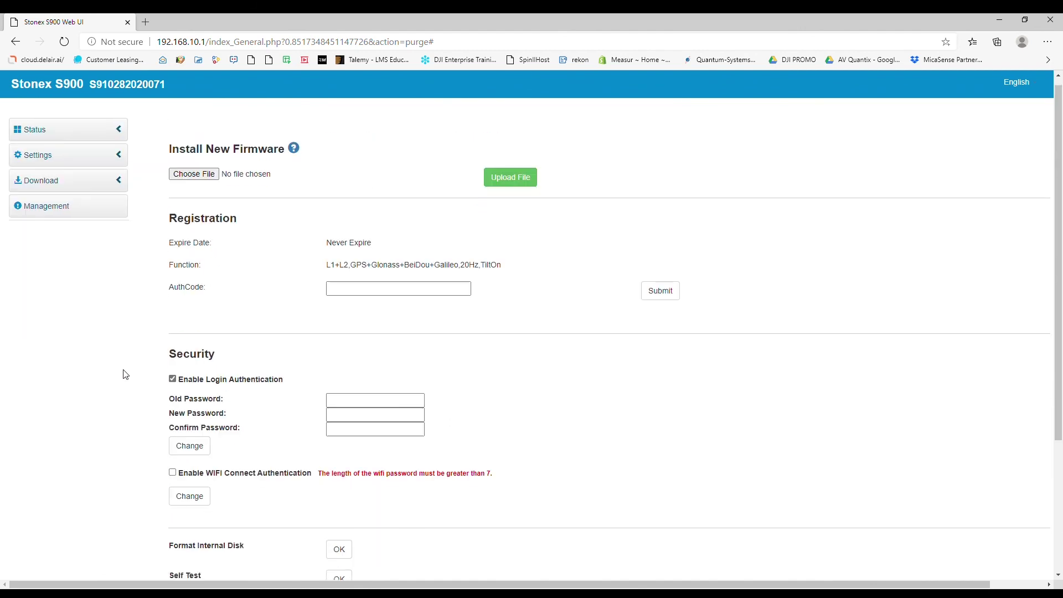
pyautogui.click(85, 147)
# Step: Open the Position status page showing Base mode idle with 8 satellites
pyautogui.click(79, 162)
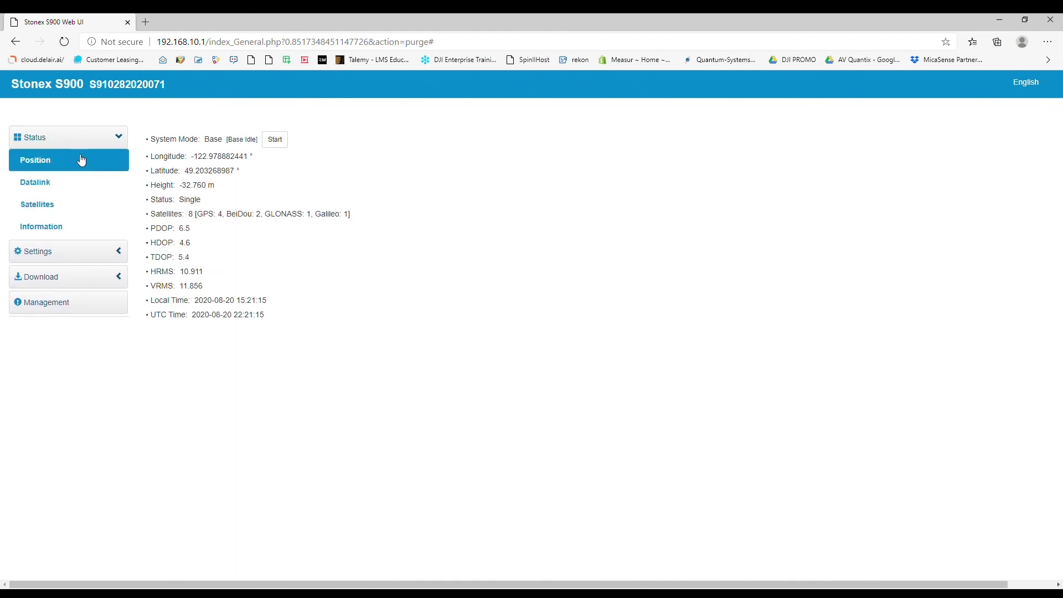